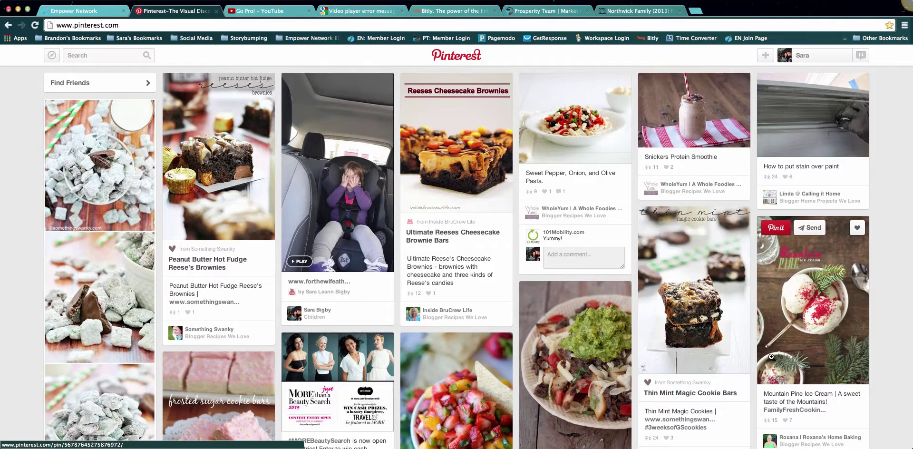
Look through the pins in the home feed and return to its beginning.
scroll(897, 221, down, 3)
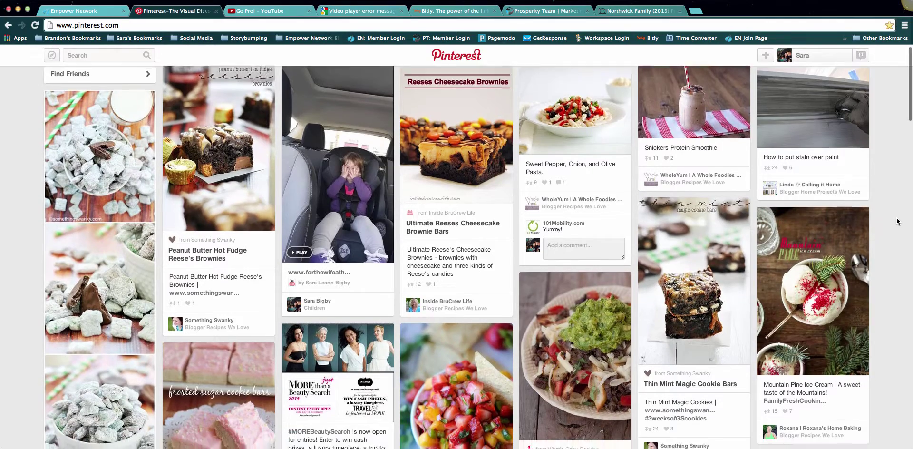
scroll(897, 221, down, 5)
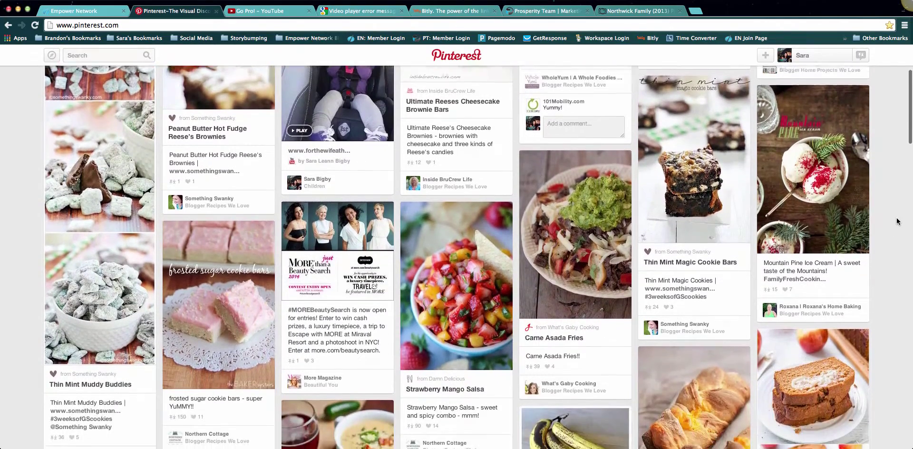
scroll(897, 221, down, 8)
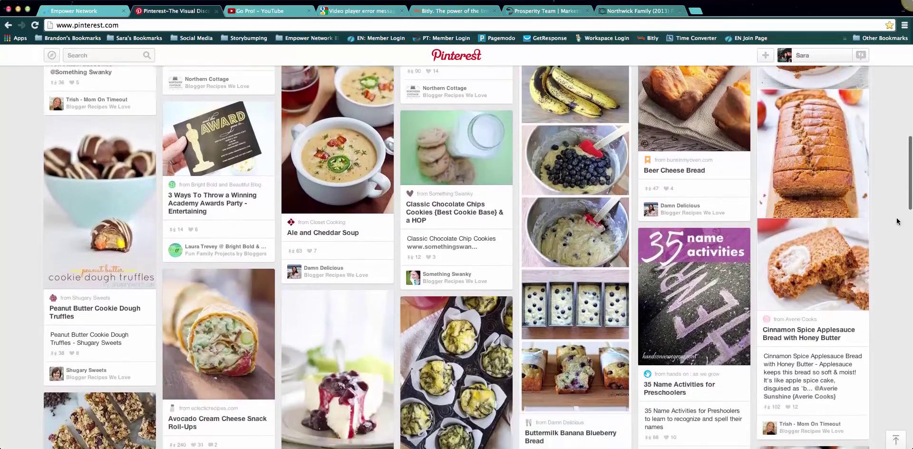
scroll(897, 221, down, 4)
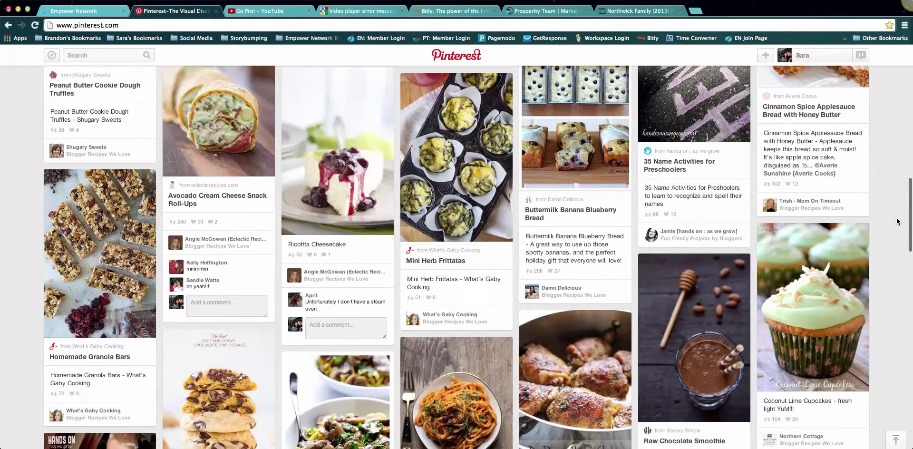
scroll(896, 221, up, 13)
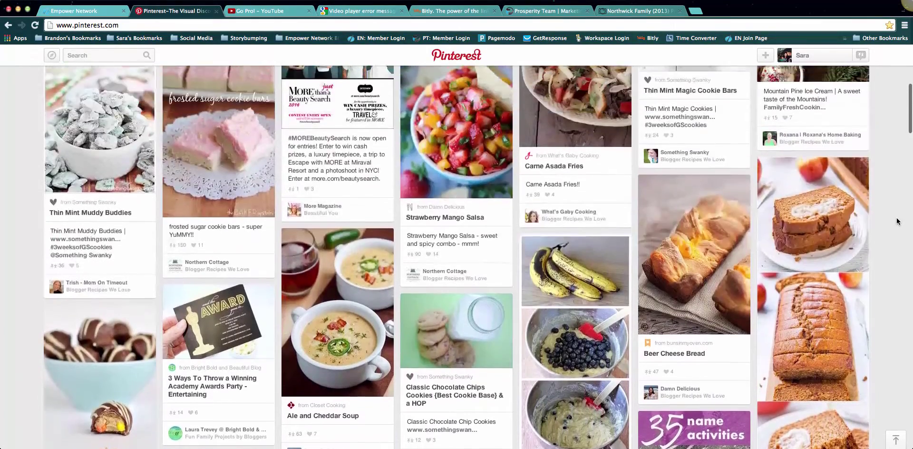
scroll(897, 221, up, 5)
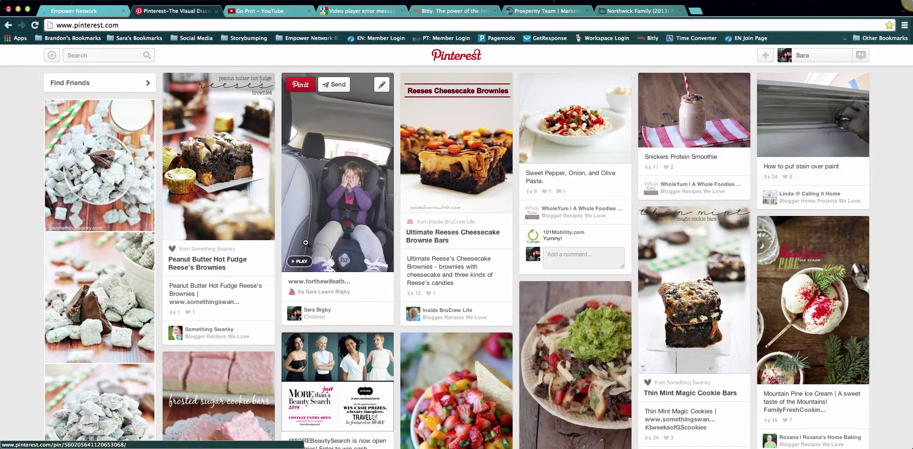
Open the video pin of the child in the car seat, pause its playback and close the pin.
click(298, 261)
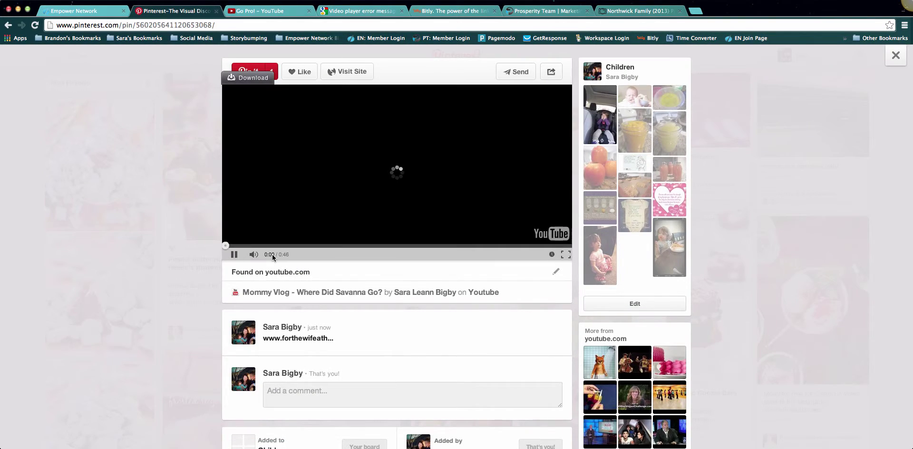
click(234, 255)
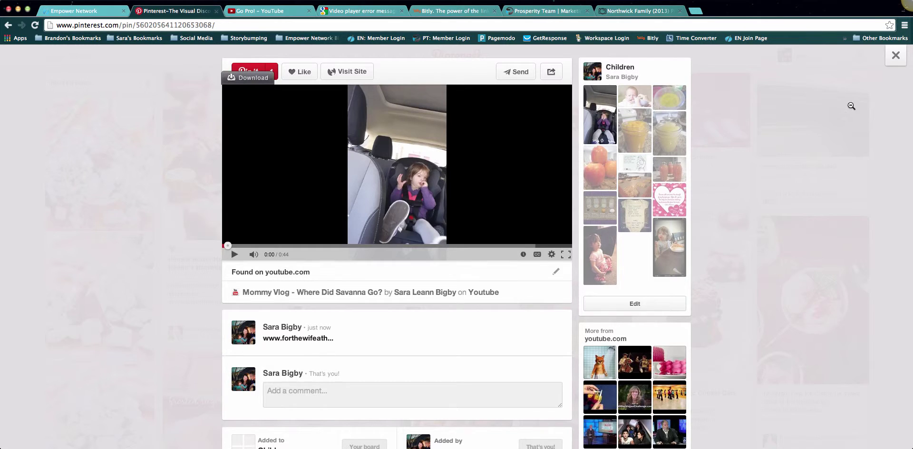
click(895, 56)
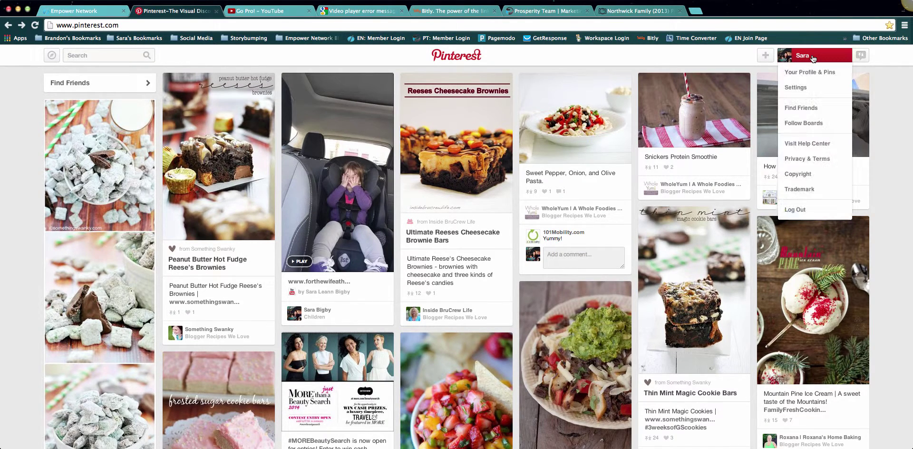
Open the Business board from the profile and start adding a pin from the web.
click(810, 68)
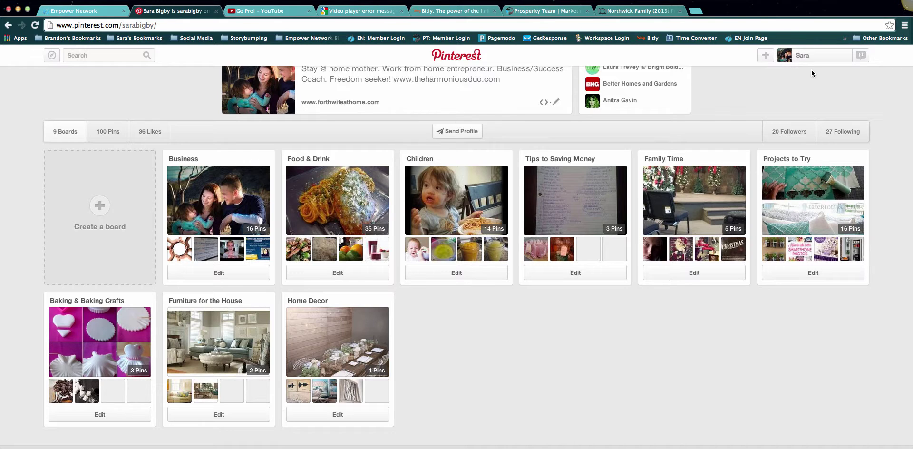
click(214, 191)
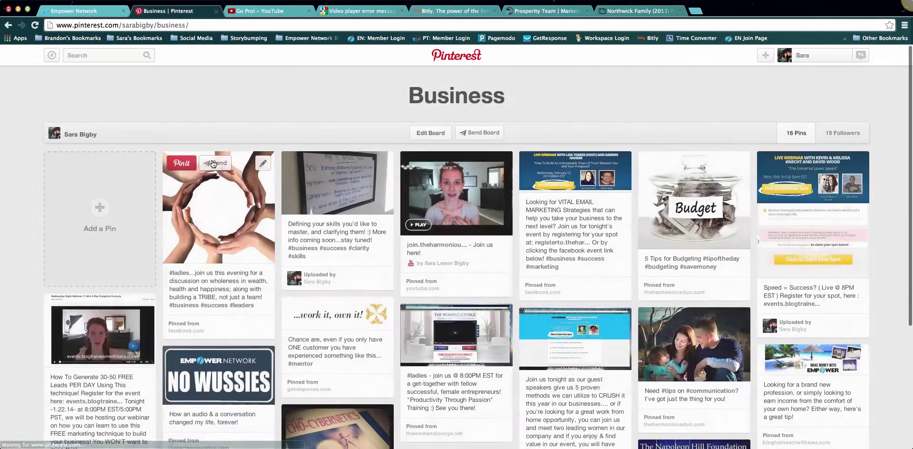
click(91, 221)
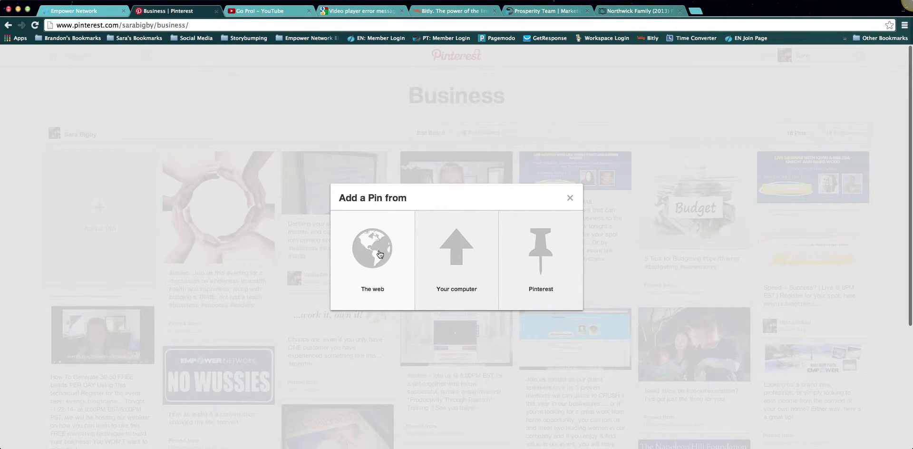
click(385, 280)
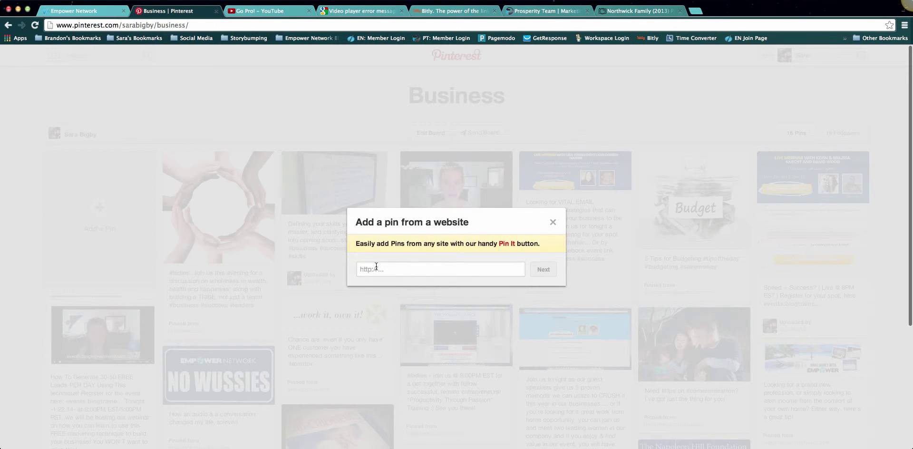
Copy the page address of the "Go Pro!" video open on YouTube.
click(273, 11)
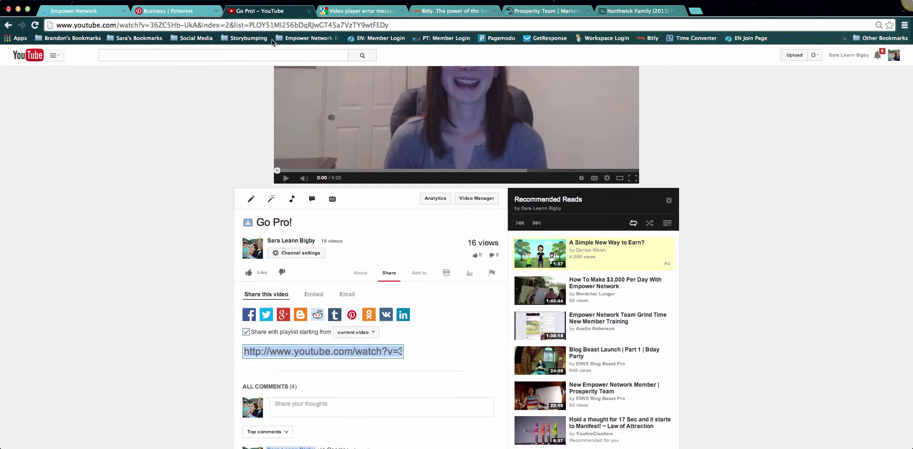
double_click(236, 25)
click(235, 27)
key(super+c)
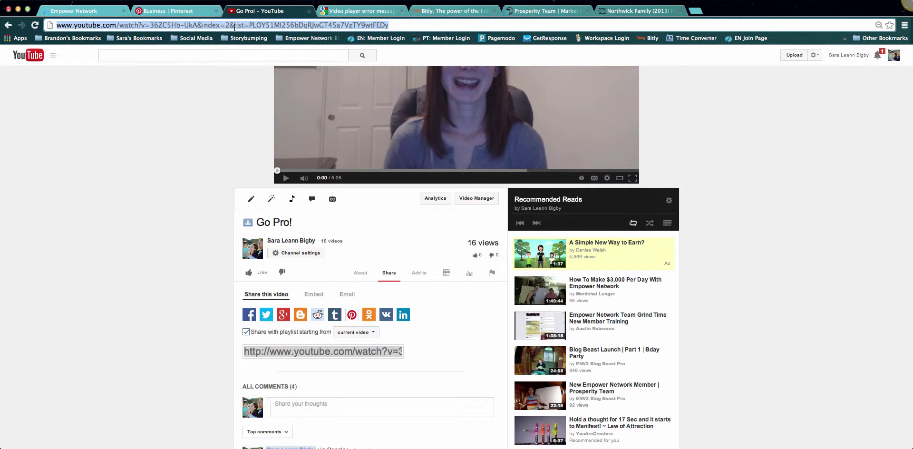
Return to Pinterest and submit the copied YouTube link as the website source of the new pin.
click(171, 11)
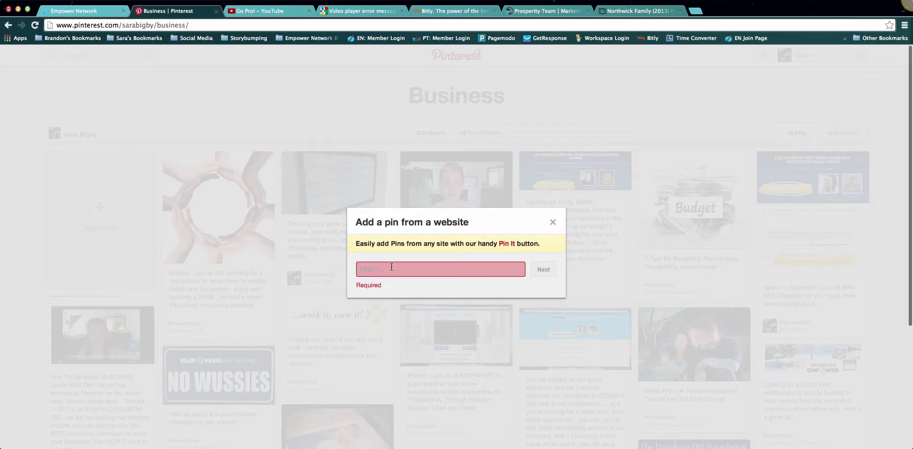
key(super+v)
click(542, 271)
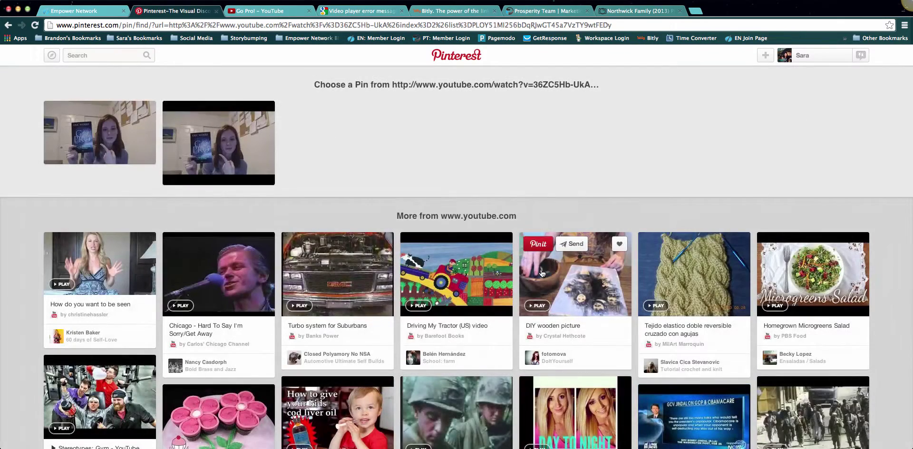
mouse_move(55, 129)
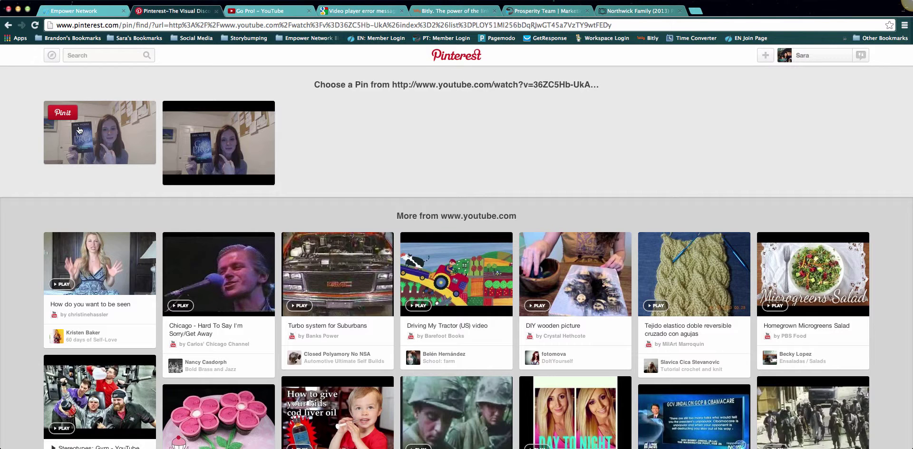
click(76, 116)
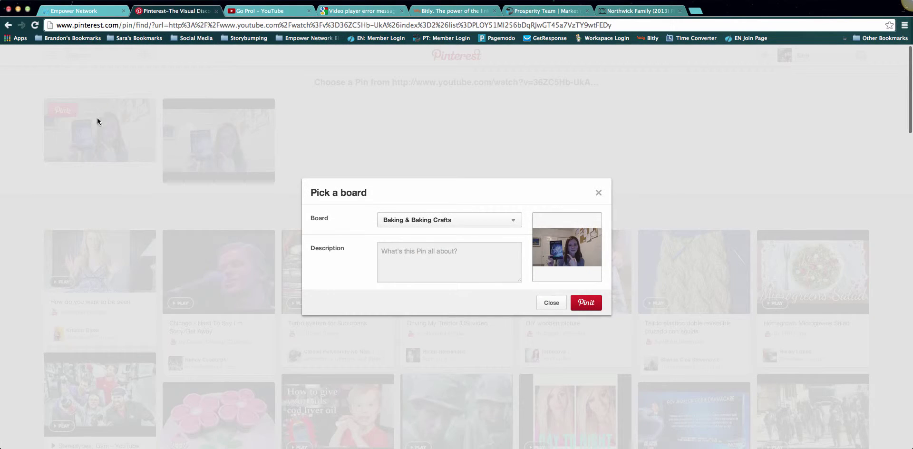
click(439, 224)
click(411, 234)
click(410, 257)
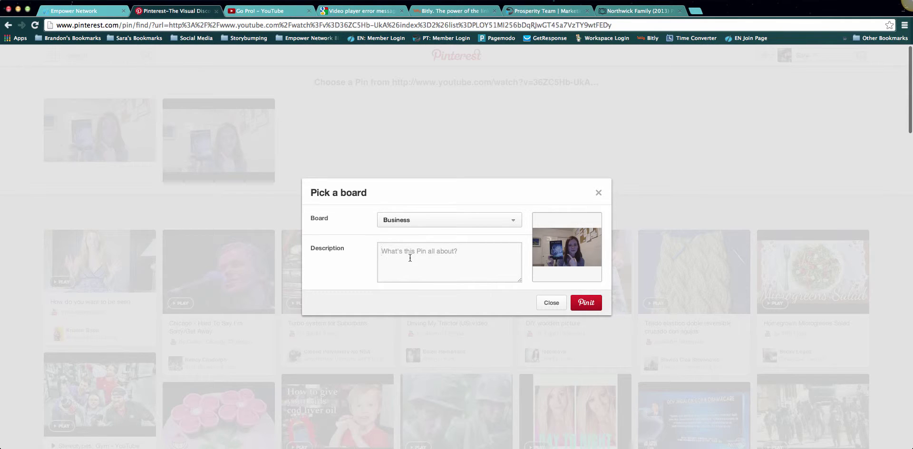
text(www.theharmoniousduo.com)
click(588, 303)
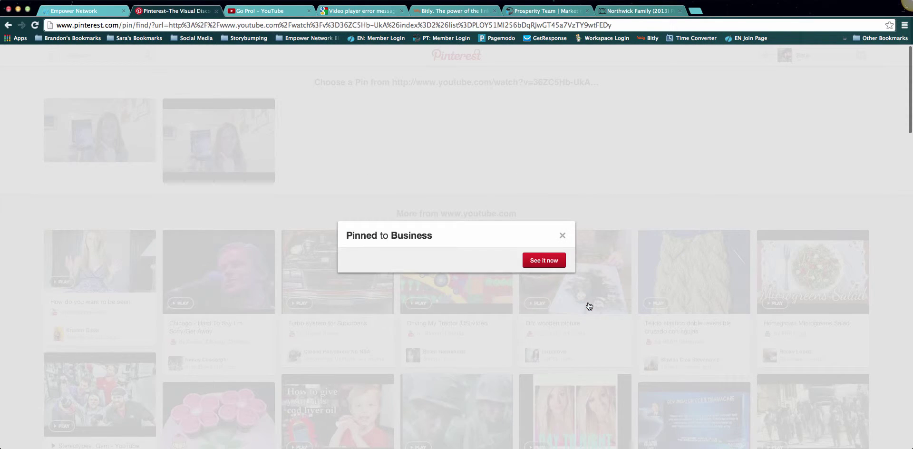
View the newly created pin, pause its video, check its description and board details, and close it.
click(549, 264)
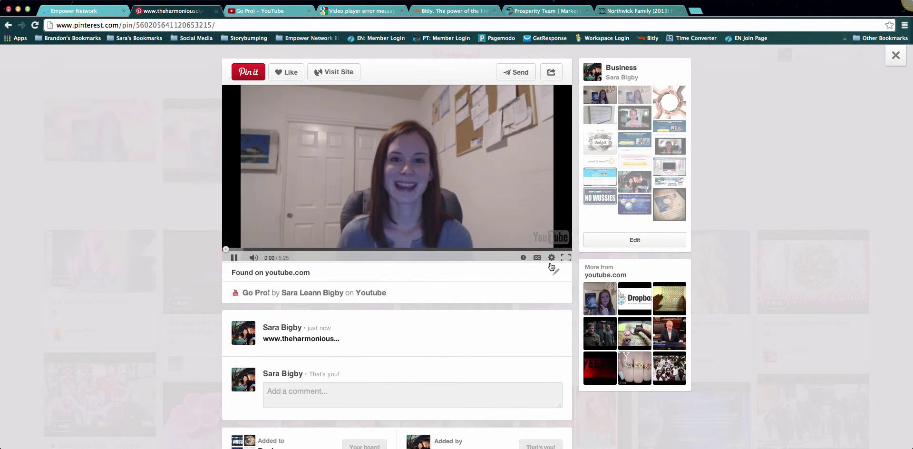
click(234, 255)
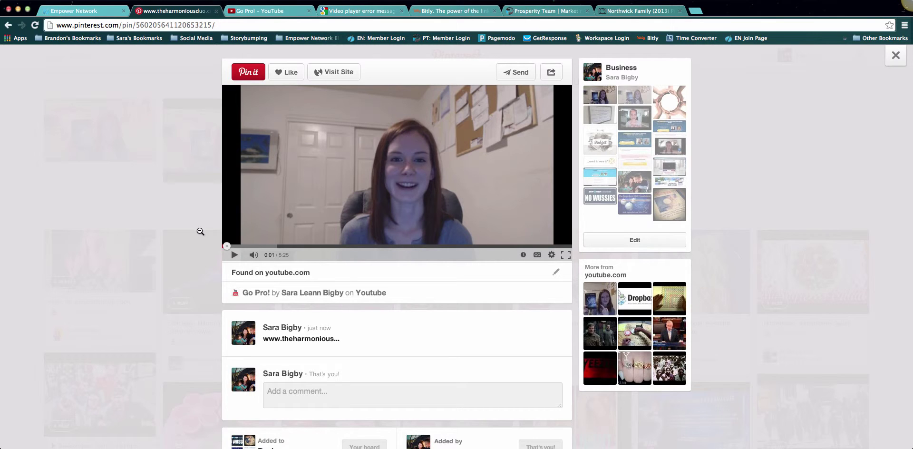
scroll(458, 317, down, 1)
scroll(459, 318, down, 1)
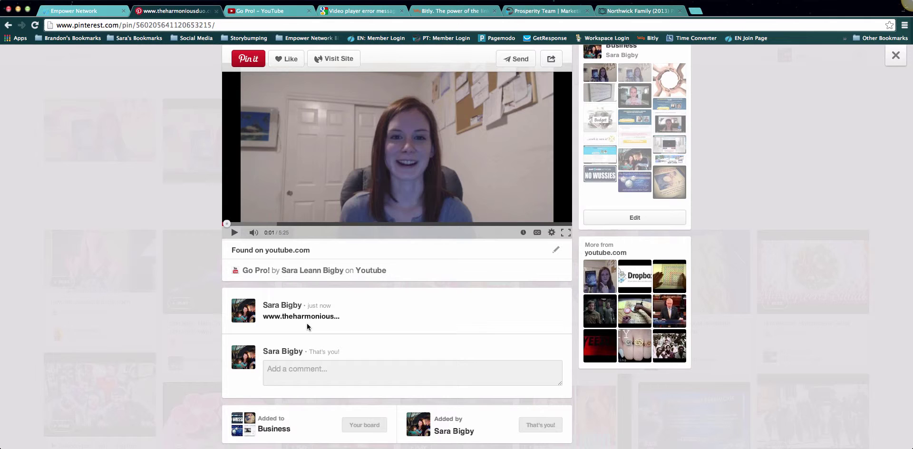
scroll(447, 313, up, 1)
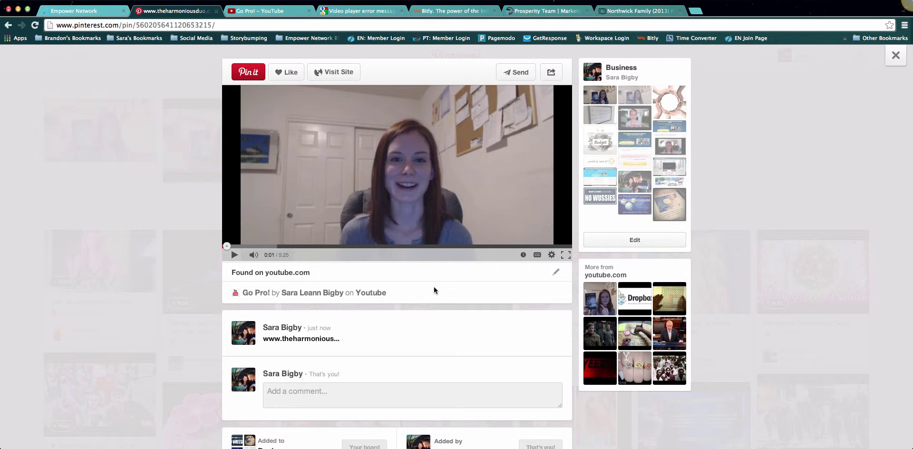
click(896, 55)
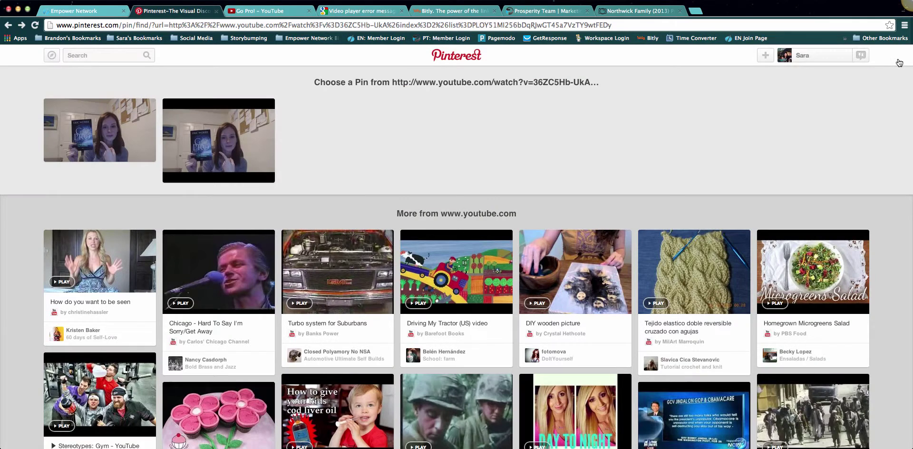
Check the pins on the profile's Business board and go back to the home feed.
mouse_move(833, 53)
click(815, 72)
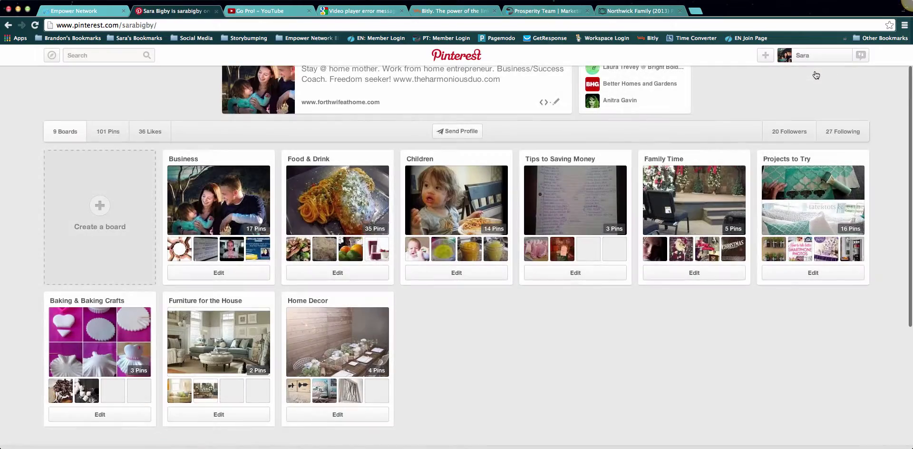
click(241, 159)
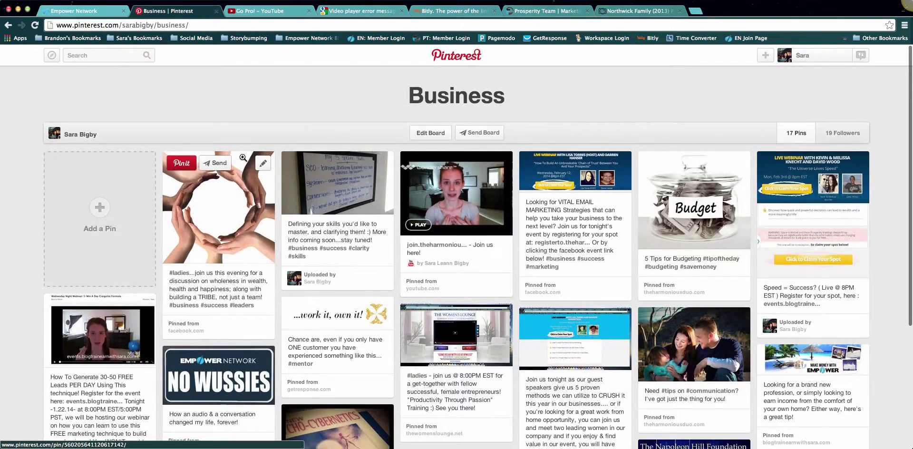
click(784, 134)
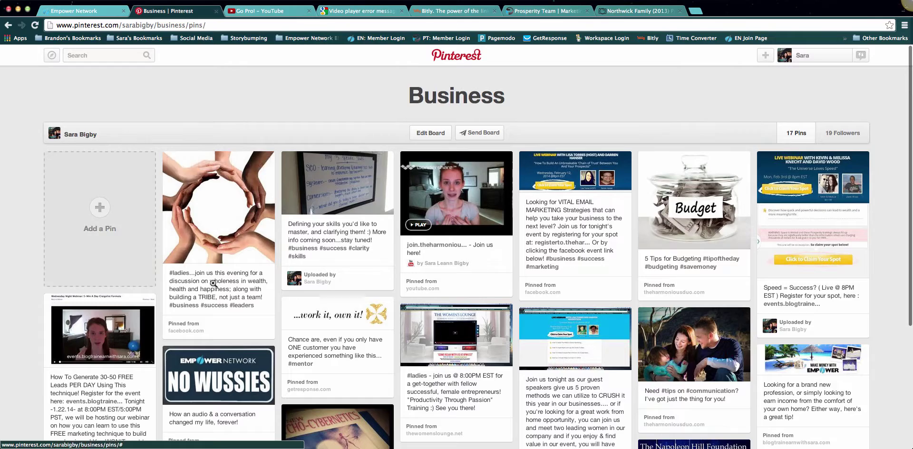
click(455, 61)
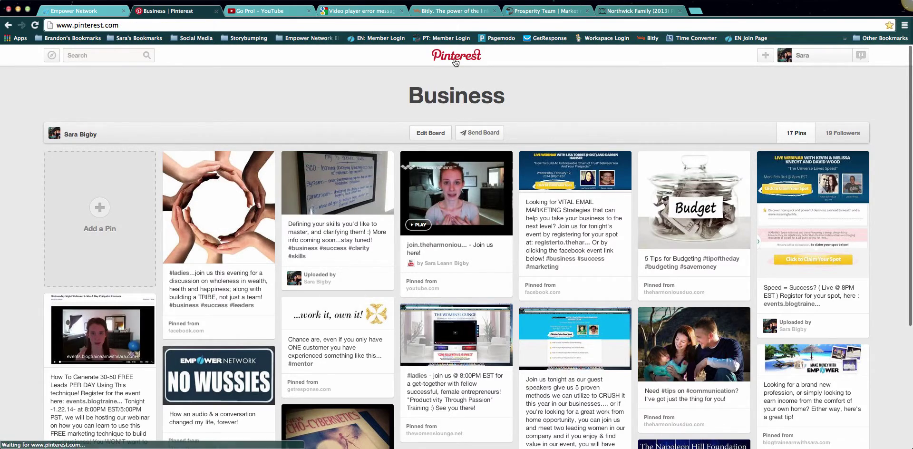